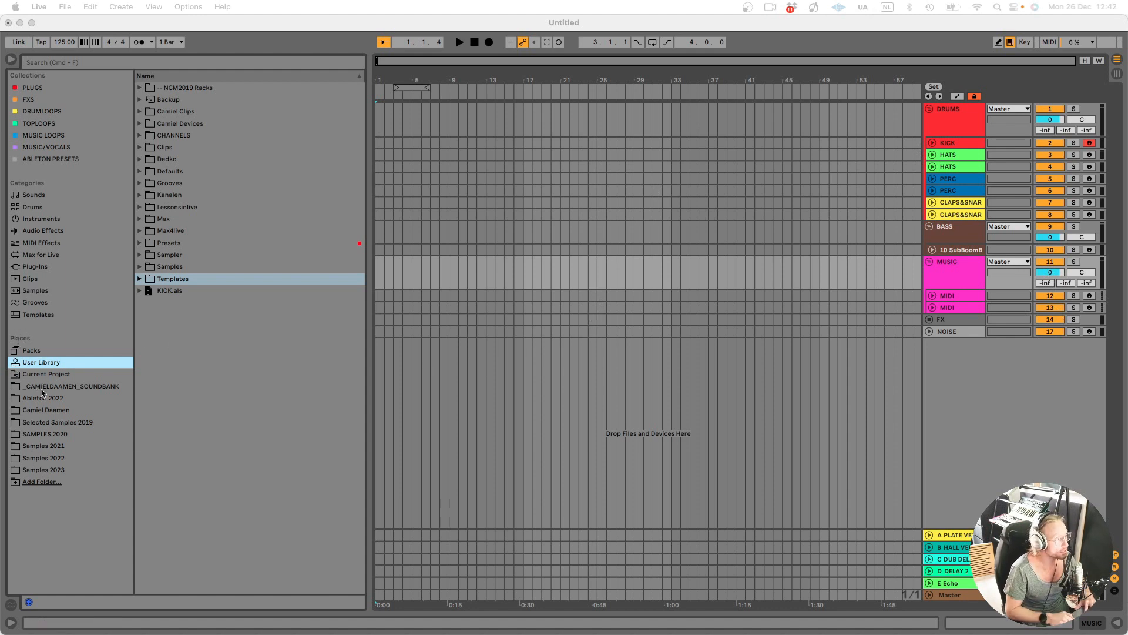
# Step: Open the Ableton 2022 place, collapse the expanded Day 23 project, and expand the December 2022 folder
pyautogui.click(46, 402)
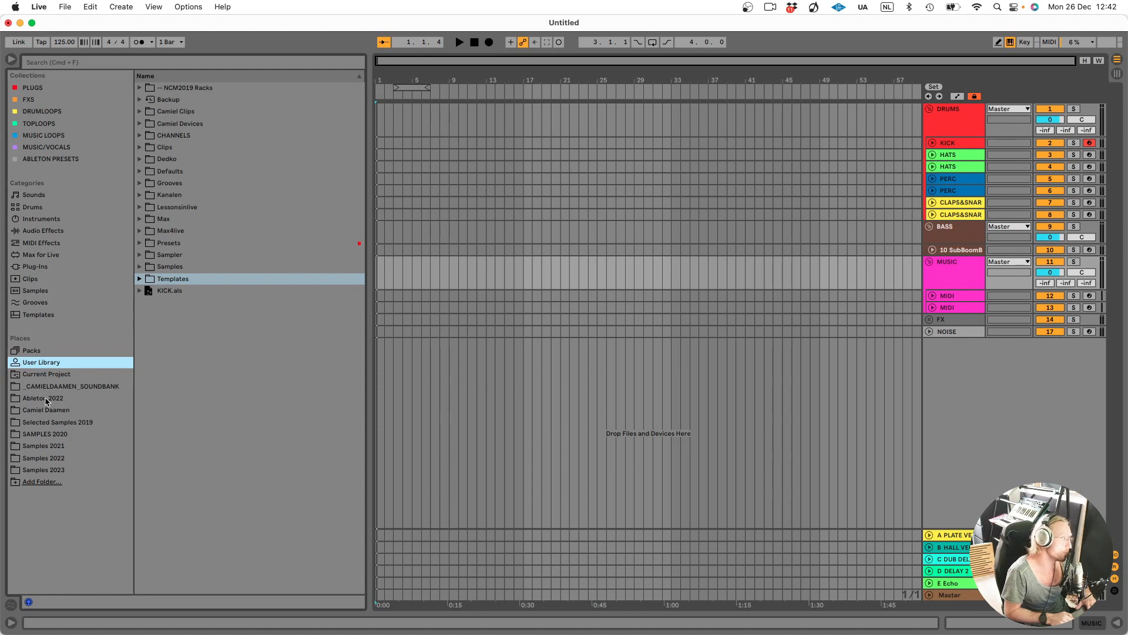
pyautogui.click(42, 402)
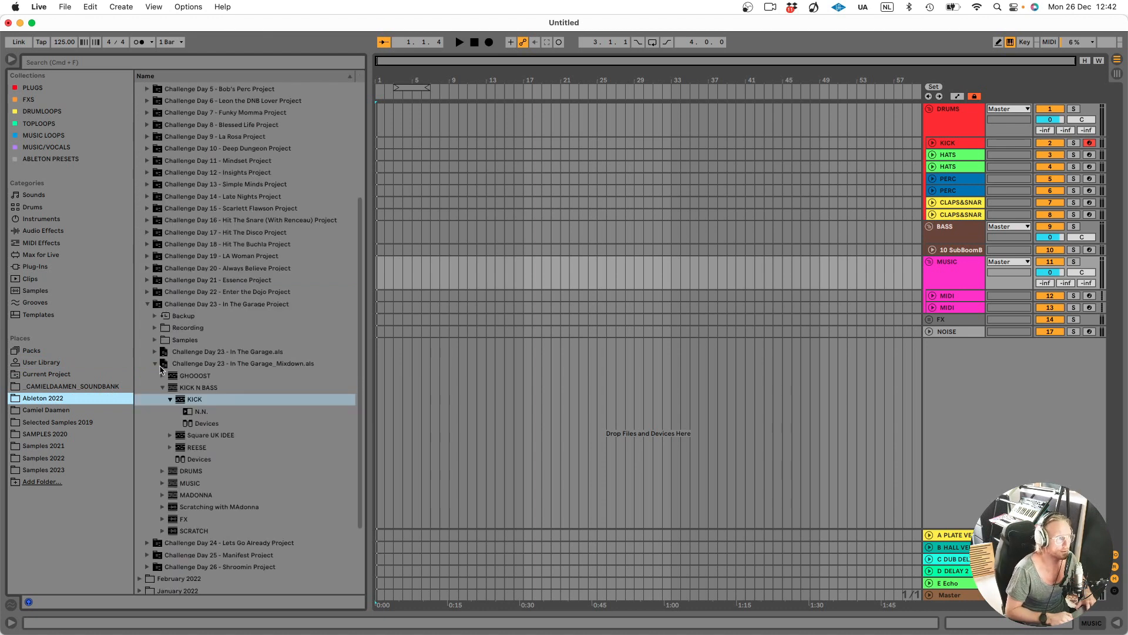
pyautogui.click(147, 304)
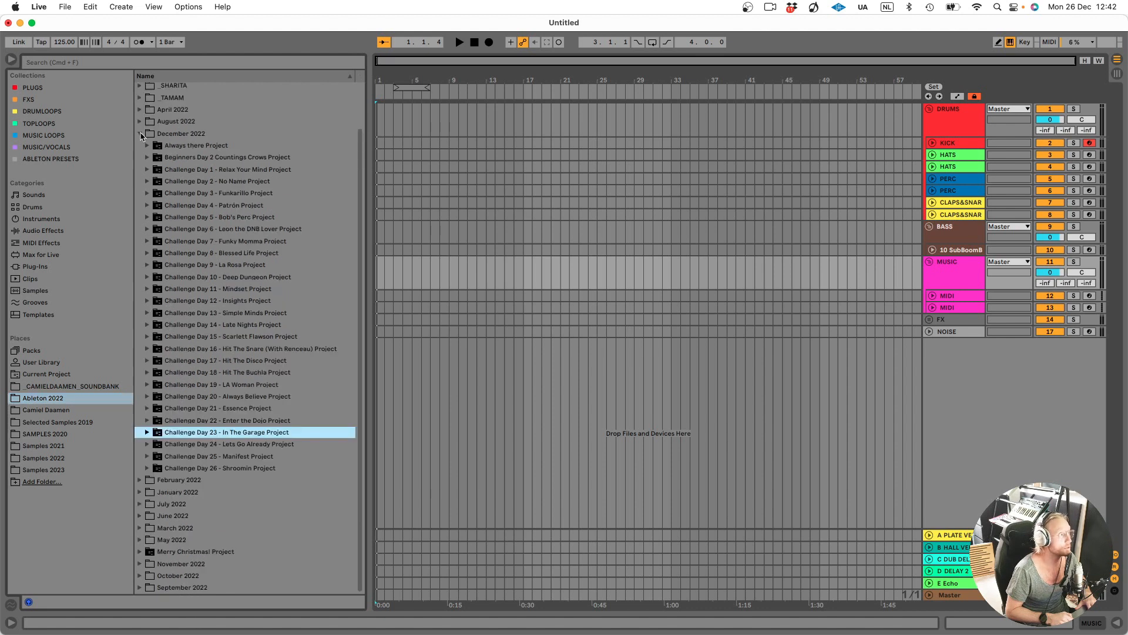
pyautogui.click(141, 135)
pyautogui.click(139, 182)
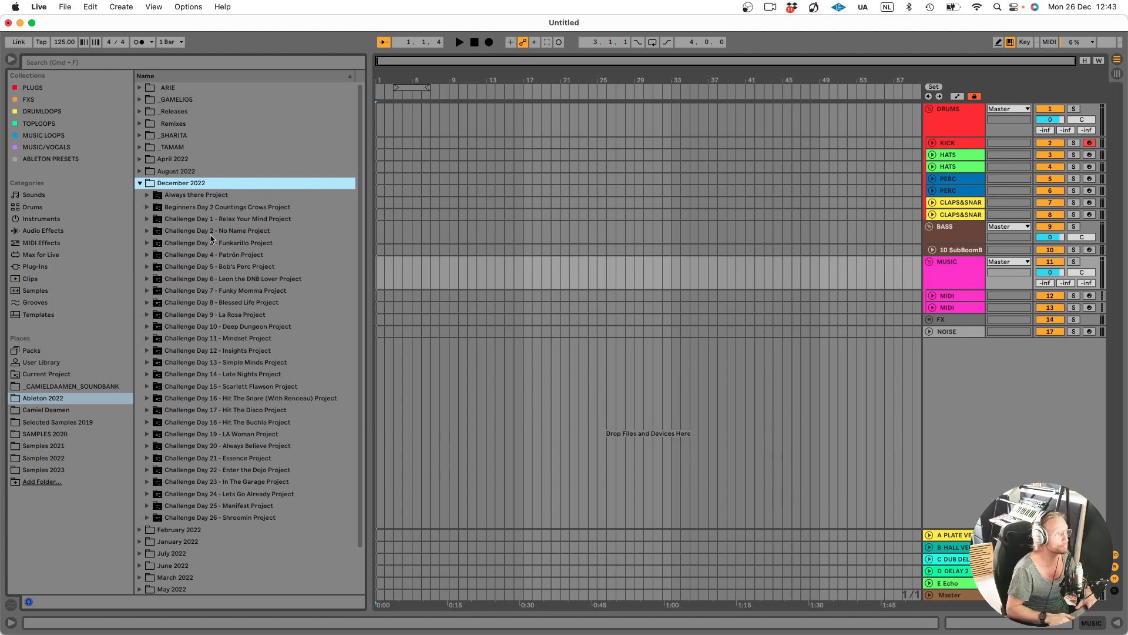
# Step: Import the KICK N BASS group from the Challenge Day 23 - In The Garage_Mixdown set into the arrangement below the NOISE track
pyautogui.click(224, 481)
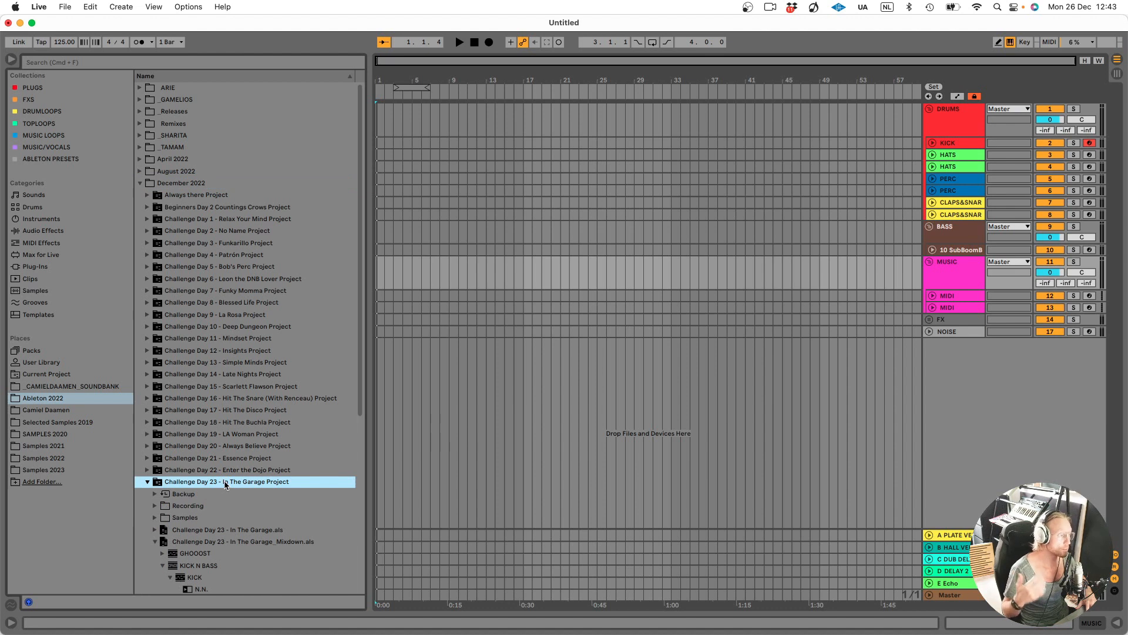
pyautogui.scroll(-4, 188, 441)
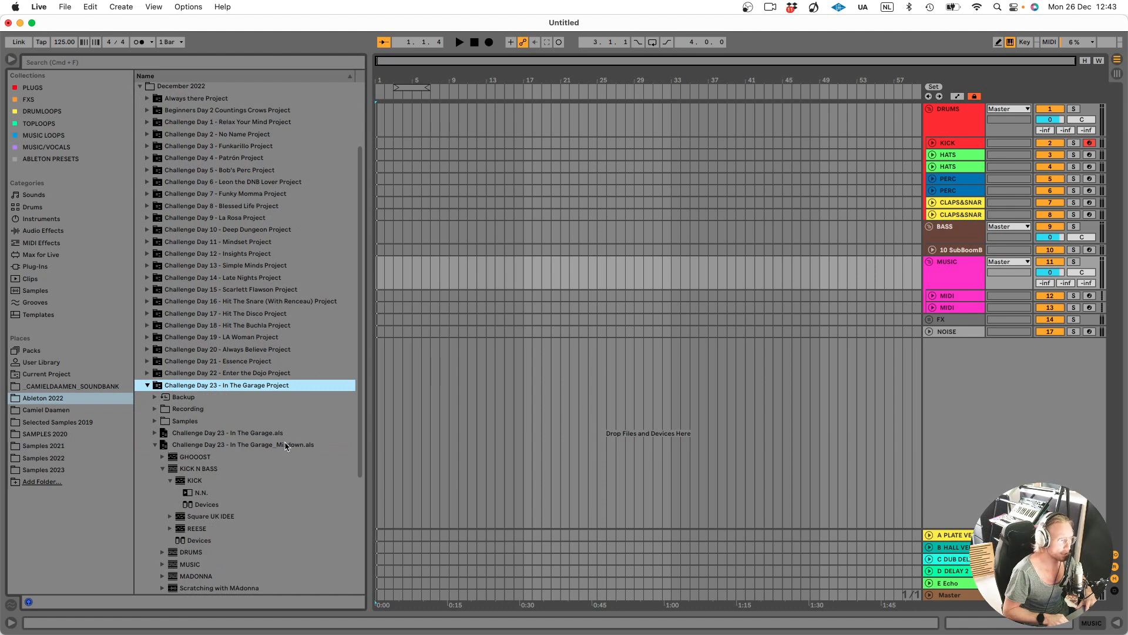
pyautogui.scroll(-2, 179, 458)
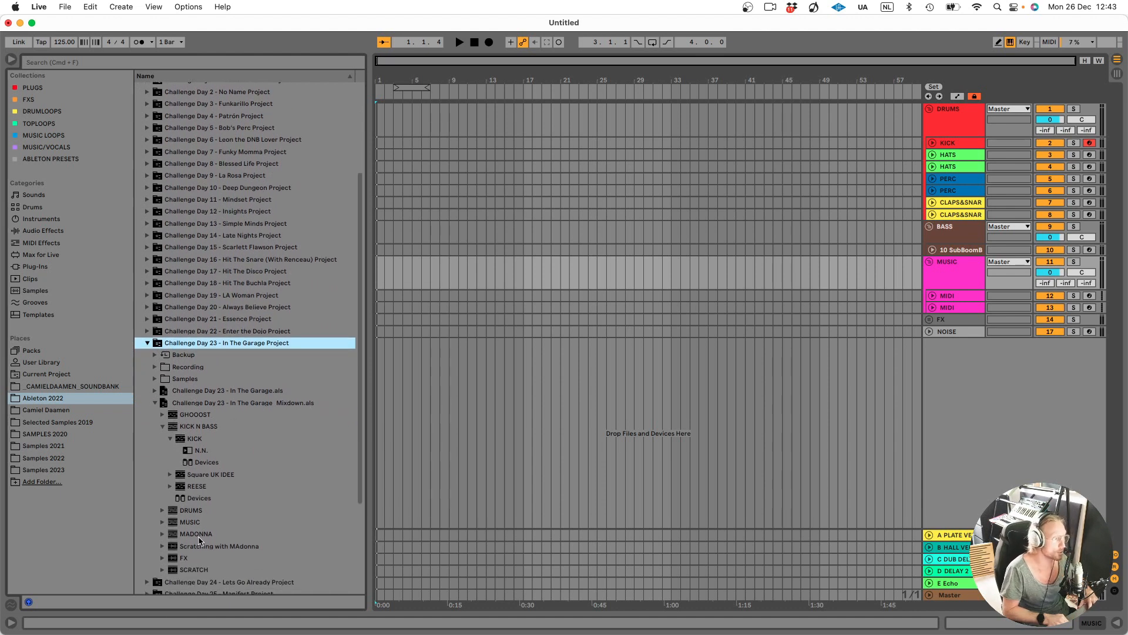
pyautogui.click(193, 427)
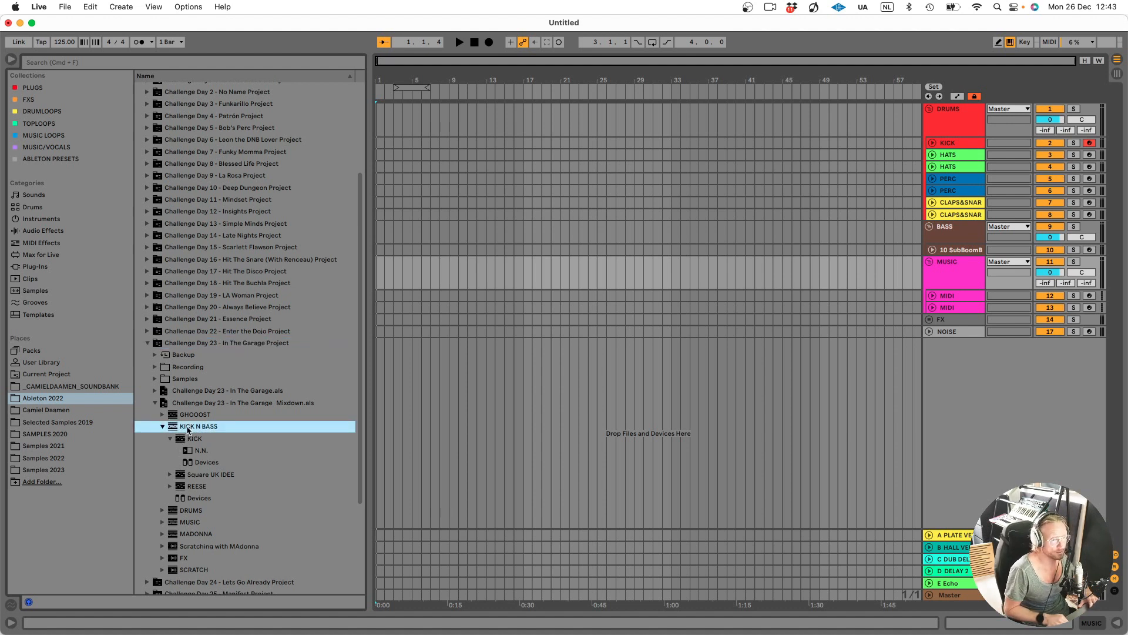
pyautogui.moveTo(188, 431); pyautogui.dragTo(428, 430)
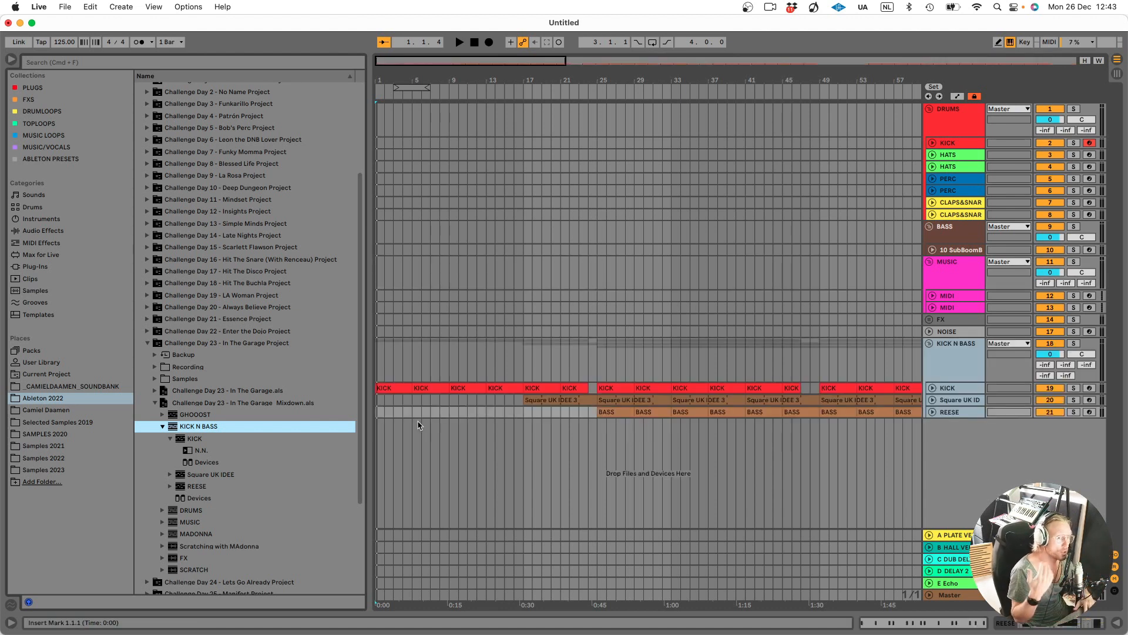
# Step: Examine the device chains of the imported KICK N BASS group and its KICK track
pyautogui.doubleClick(952, 368)
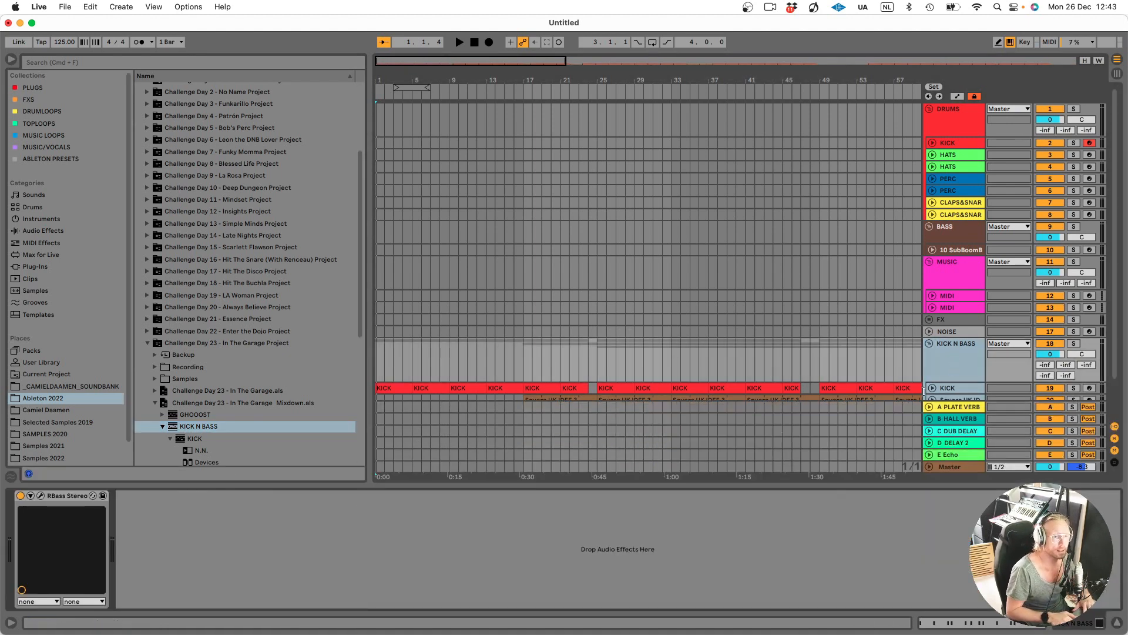
pyautogui.click(970, 392)
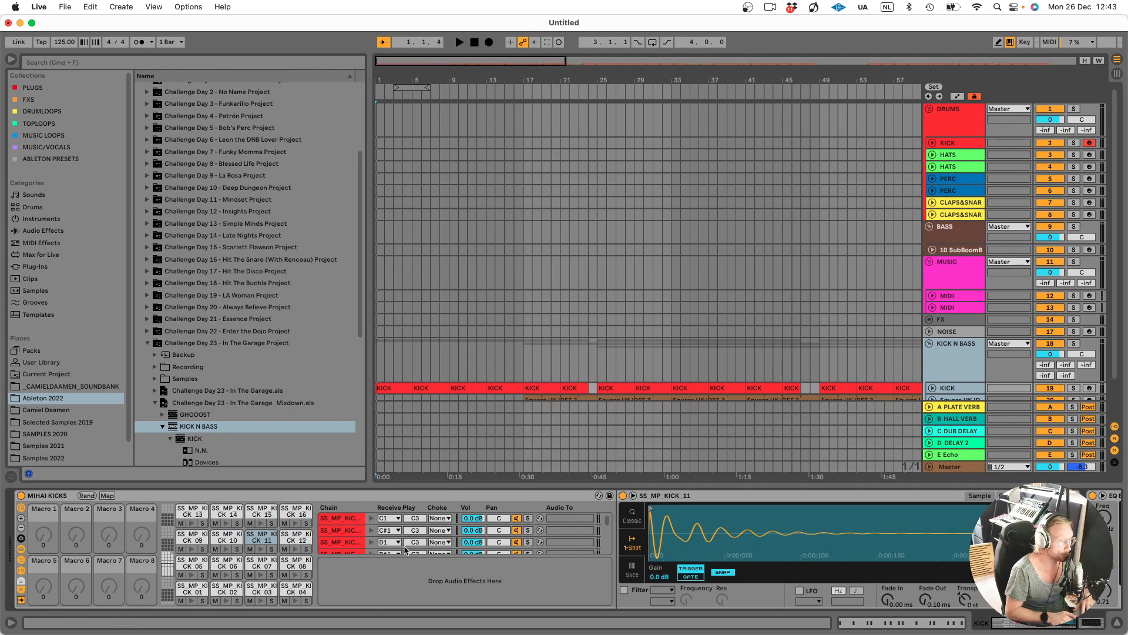
pyautogui.scroll(-1, 405, 551)
pyautogui.hscroll(8, 718, 582)
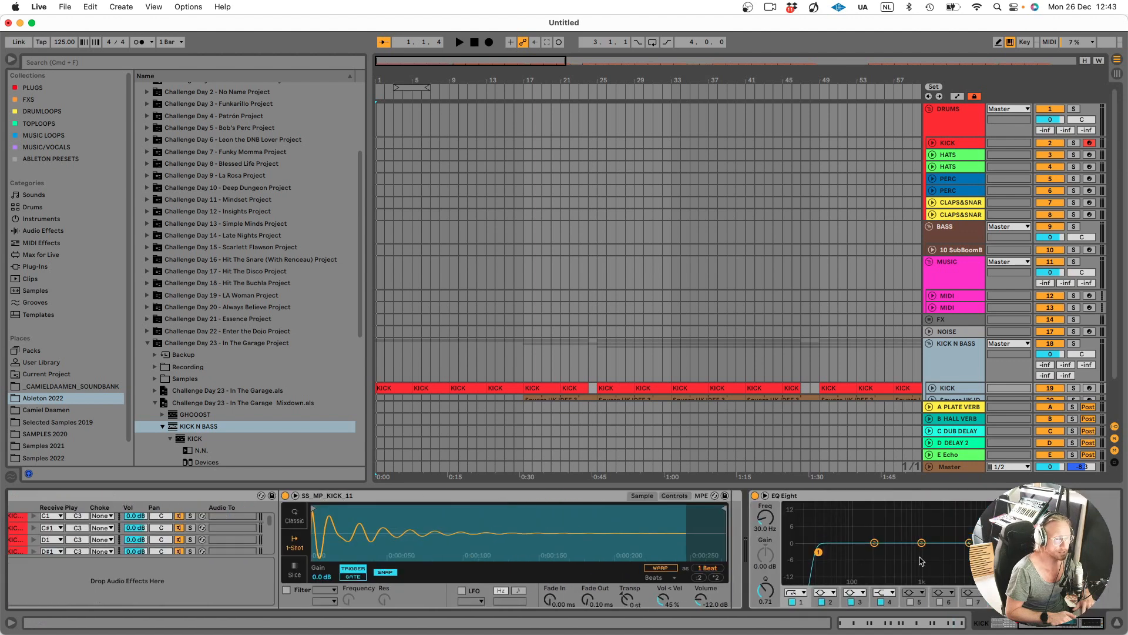
pyautogui.click(1112, 621)
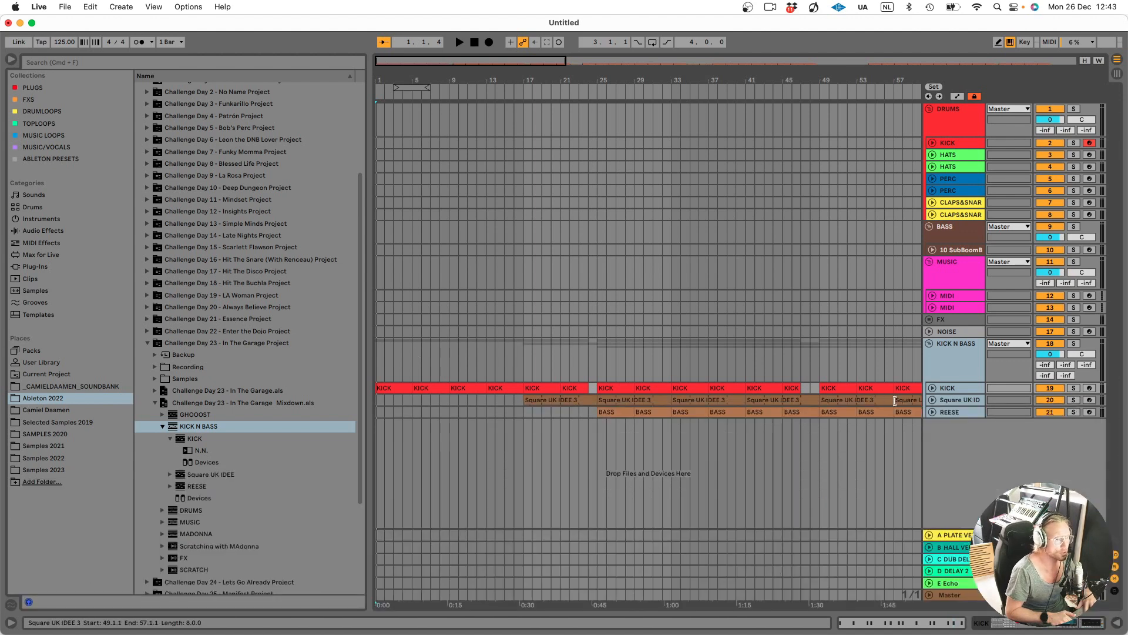
# Step: Load the Mixdown set's KICK devices onto the KICK track in the DRUMS group and inspect the device chain
pyautogui.click(949, 412)
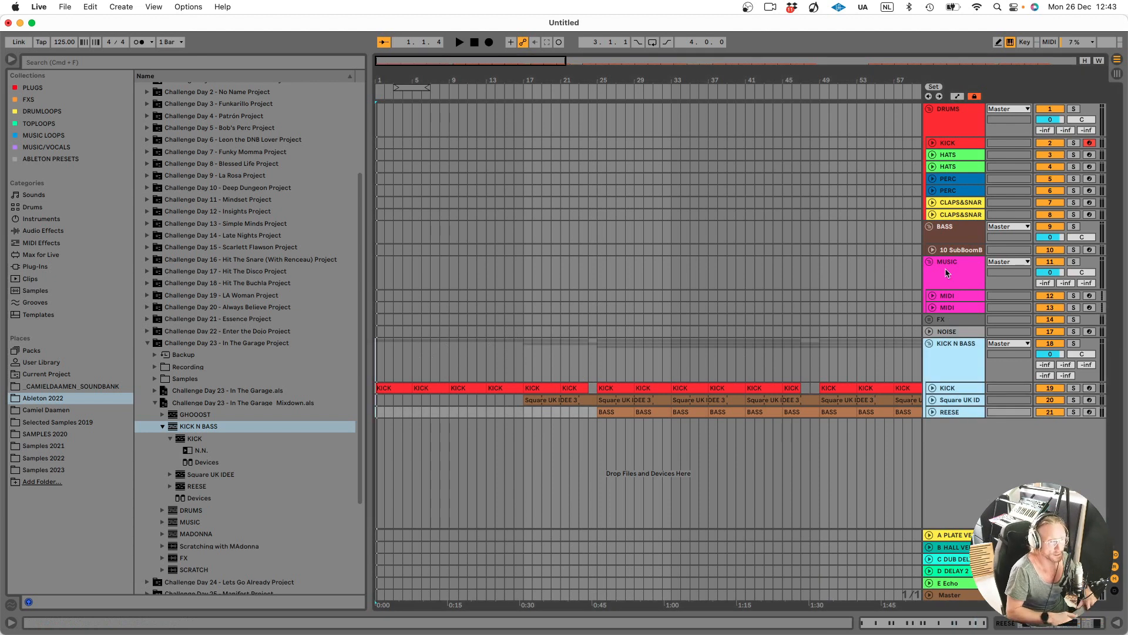
pyautogui.click(957, 147)
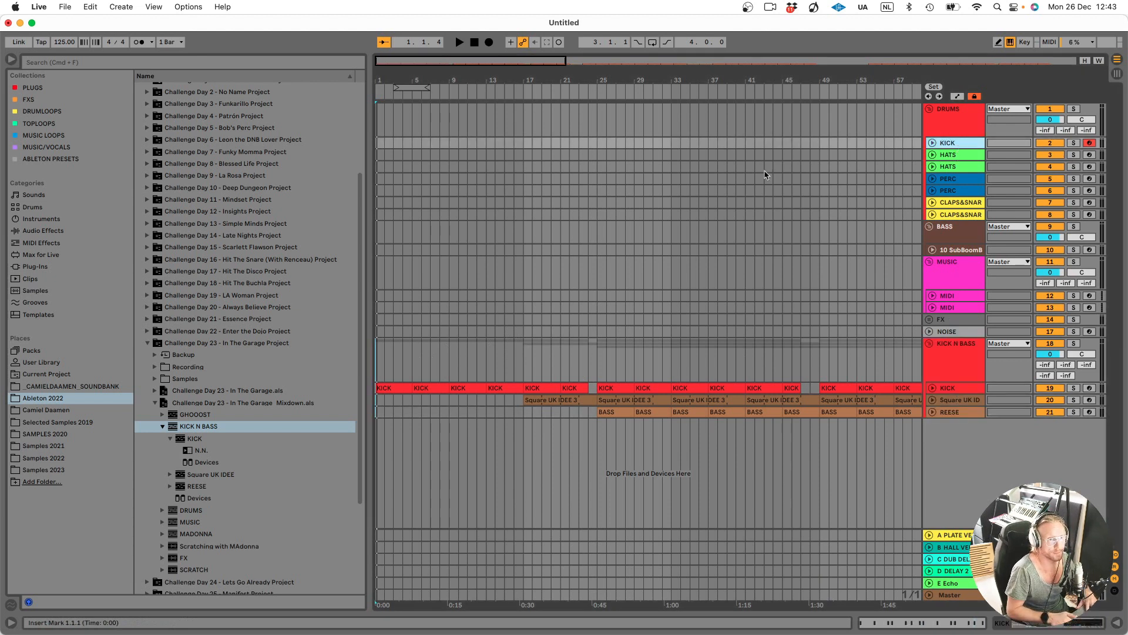
pyautogui.click(199, 463)
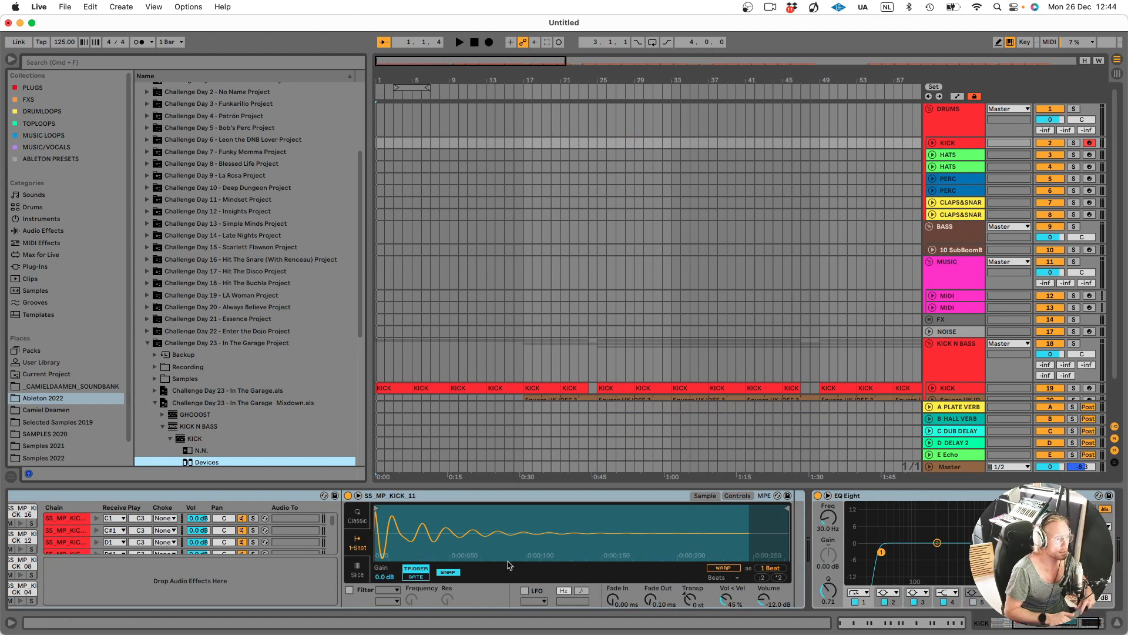
pyautogui.click(509, 566)
pyautogui.hscroll(-5, 510, 566)
pyautogui.hscroll(5, 656, 531)
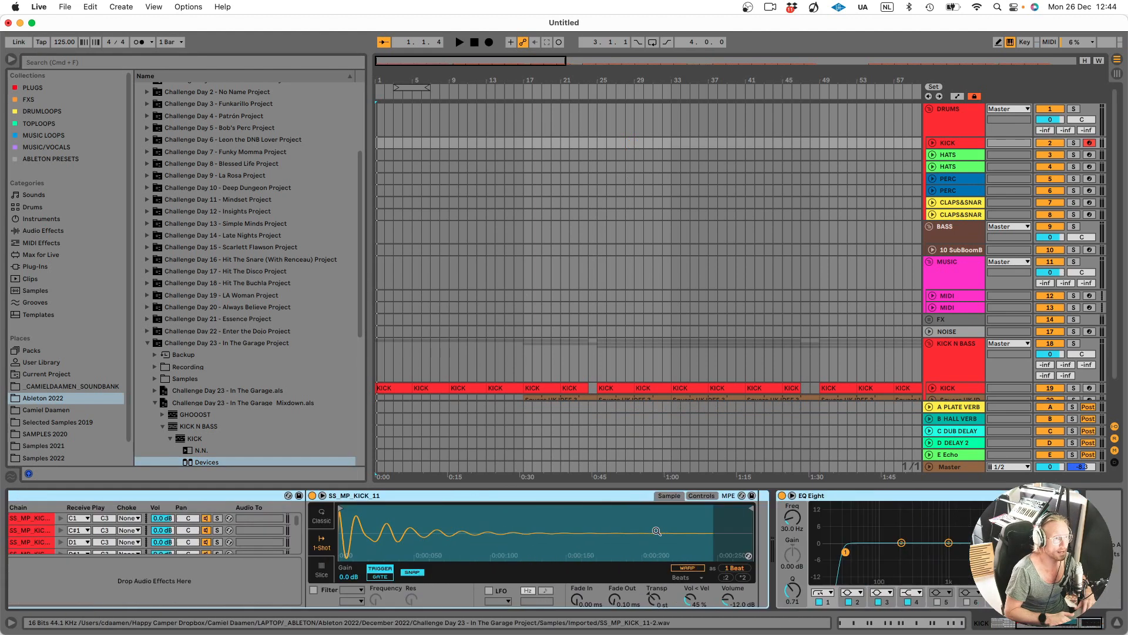
pyautogui.hscroll(2, 656, 531)
# Step: Place the N.N. clip from the Mixdown set's KICK track on the DRUMS group's KICK track, starting at bar 1
pyautogui.click(958, 145)
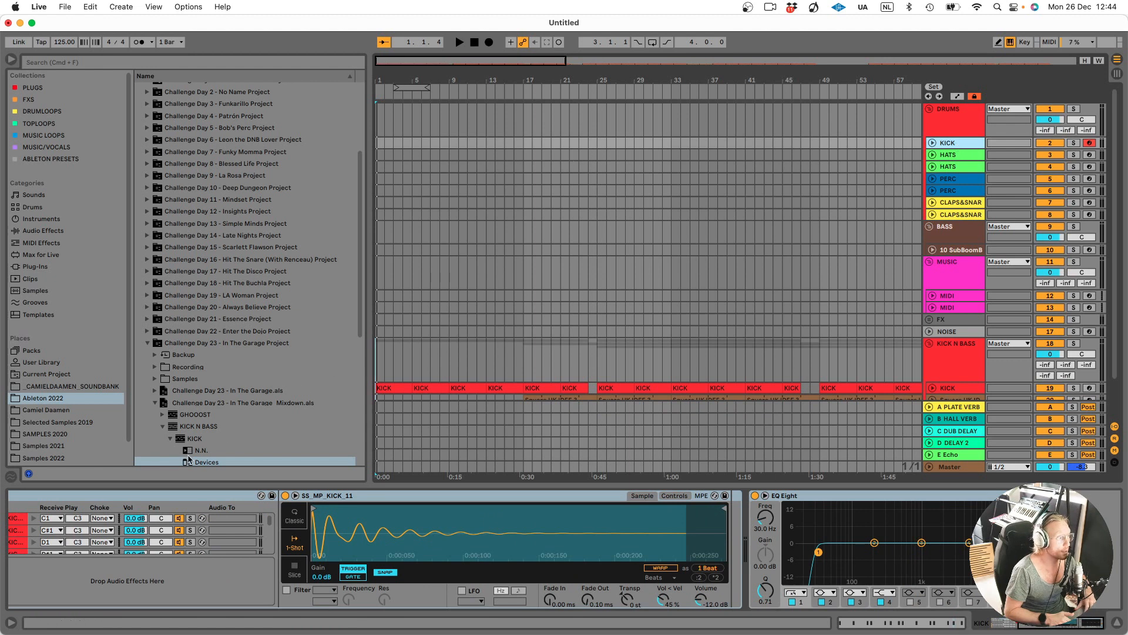
pyautogui.click(196, 451)
pyautogui.moveTo(199, 452); pyautogui.dragTo(404, 143)
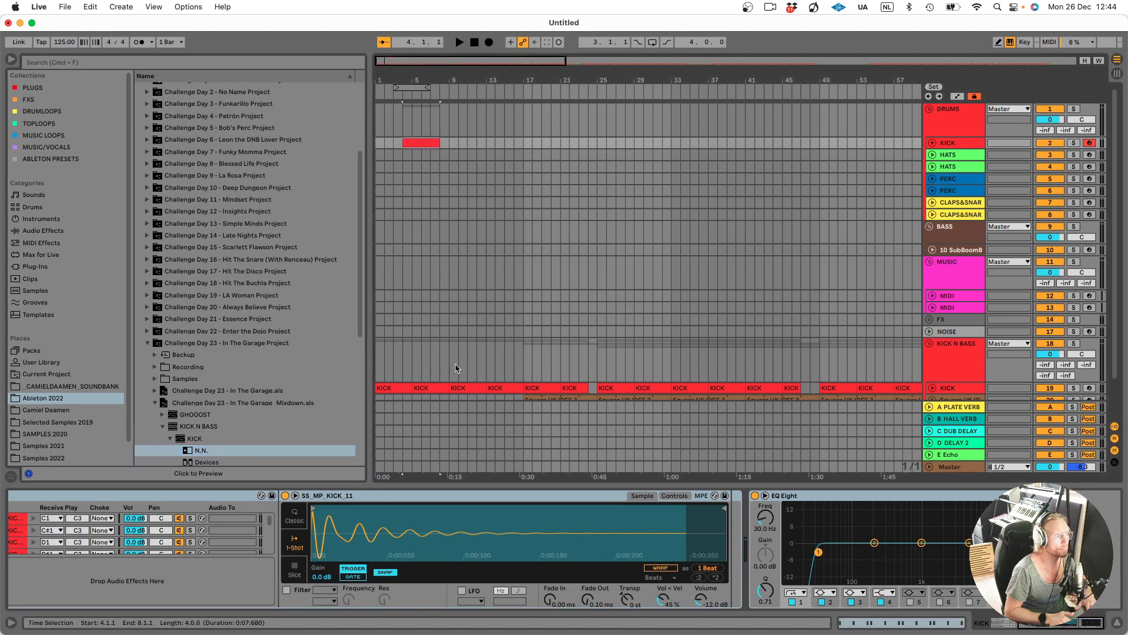
pyautogui.click(423, 388)
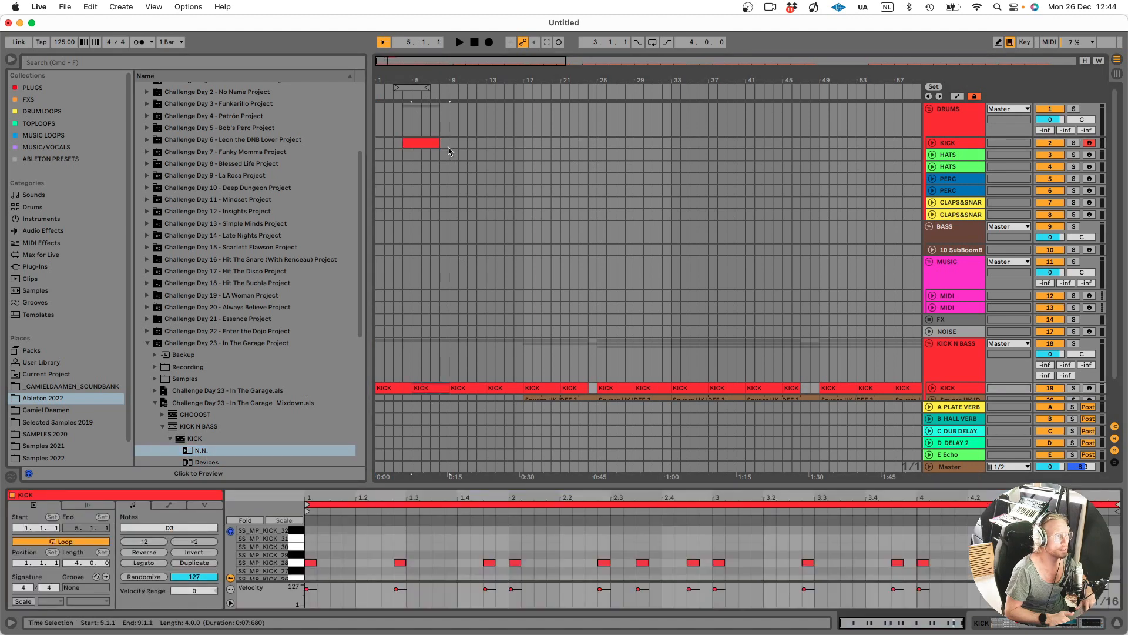
pyautogui.click(420, 143)
pyautogui.moveTo(420, 143); pyautogui.dragTo(393, 142)
# Step: Play the kick clip, then solo the DRUMS group's KICK track and audition it alone
pyautogui.press('space')
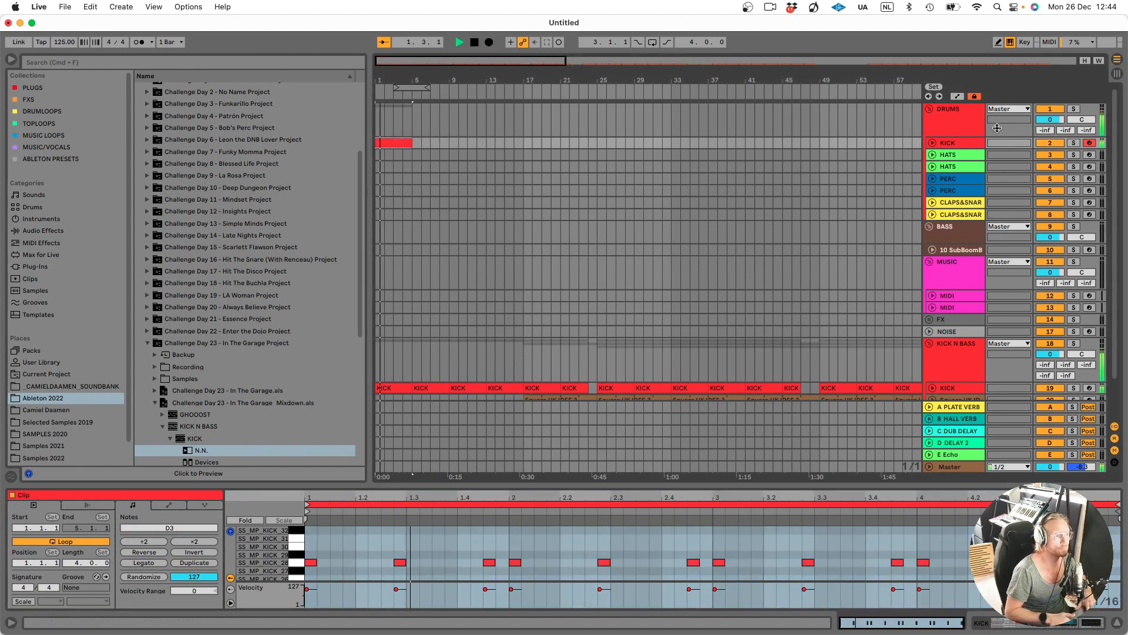
pyautogui.press('space')
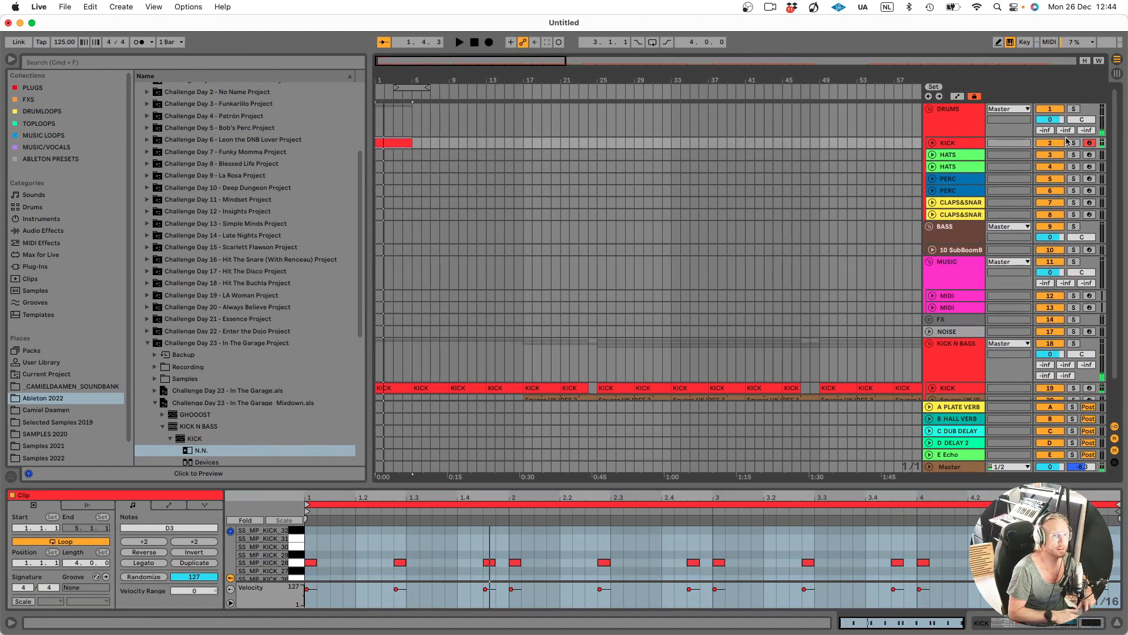
pyautogui.click(1073, 143)
pyautogui.press('space')
pyautogui.press('space')
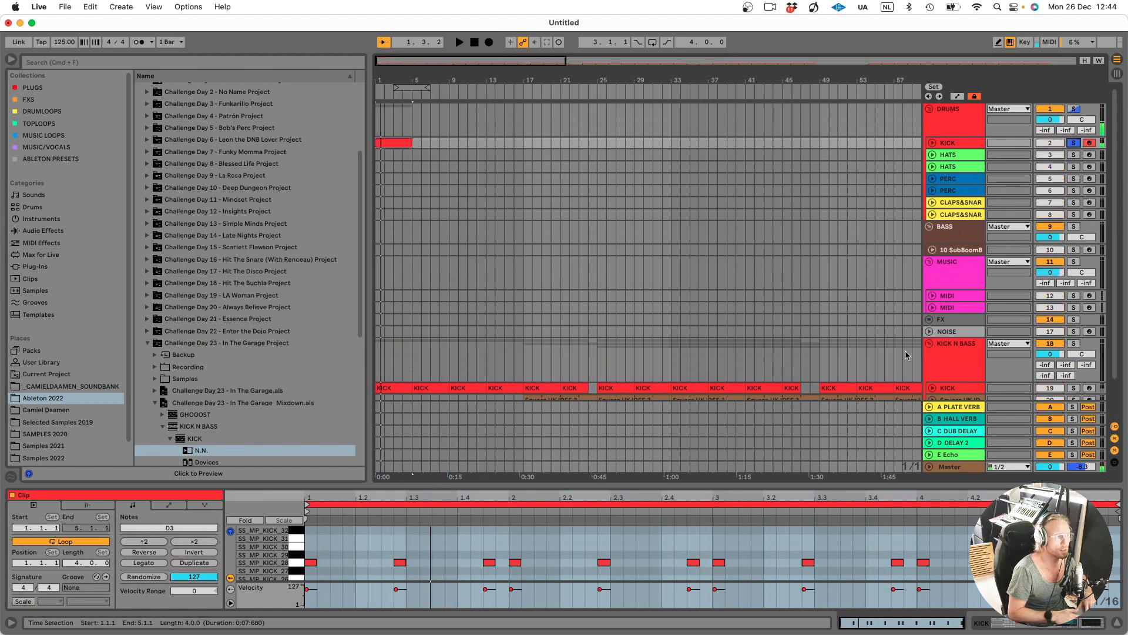
# Step: Hide the clip detail view and preview the N.N. clip in the browser
pyautogui.scroll(-3, 262, 398)
pyautogui.click(262, 399)
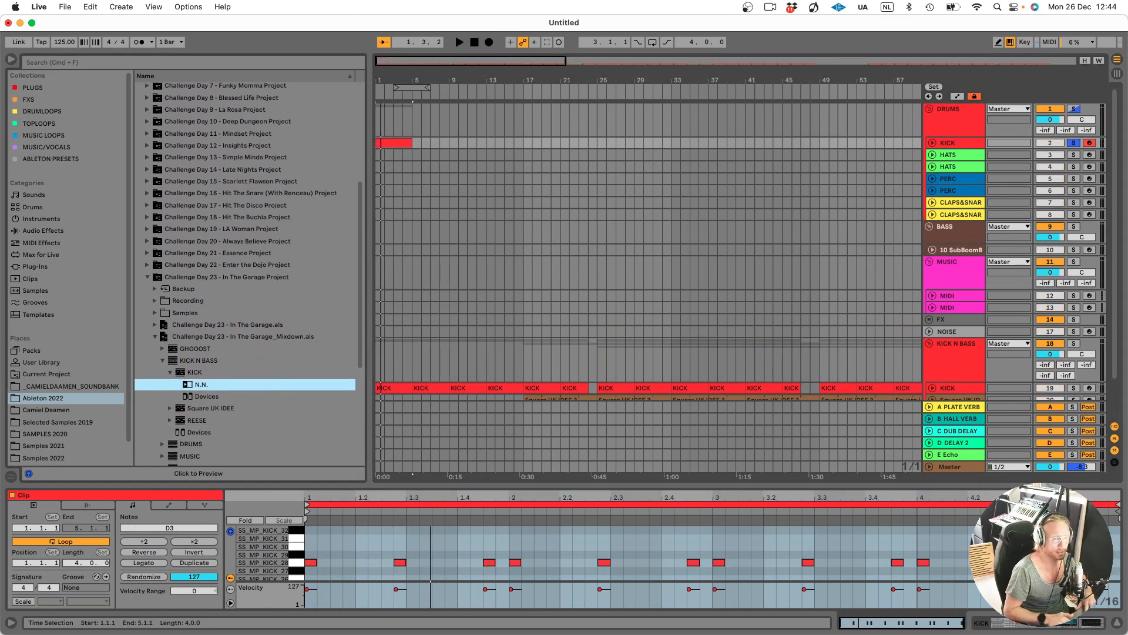
pyautogui.click(1118, 624)
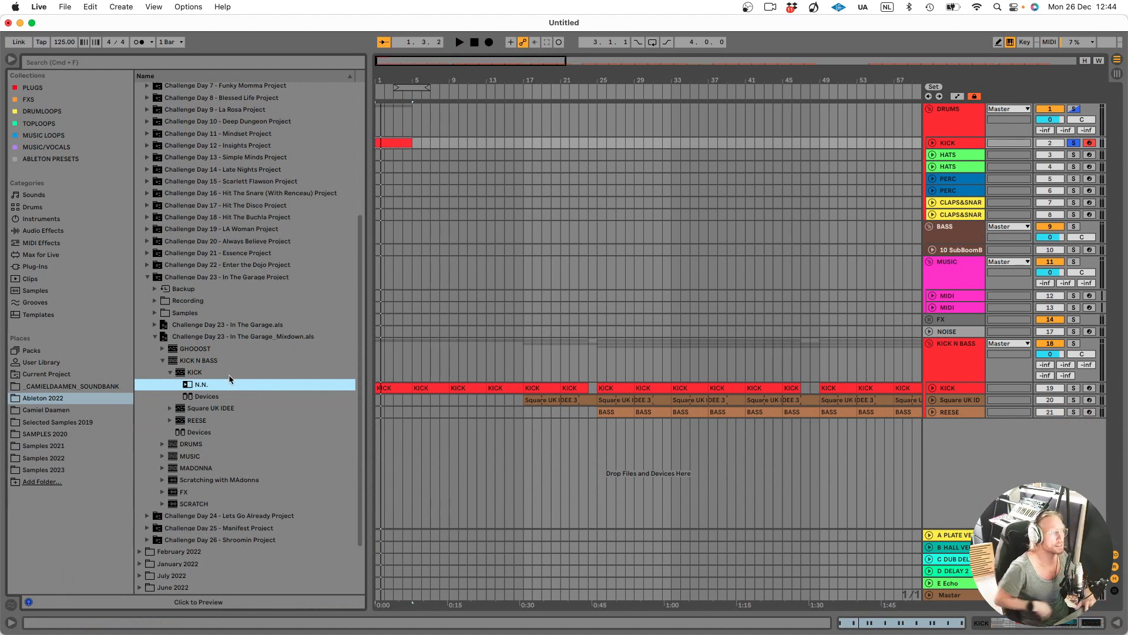
pyautogui.click(180, 601)
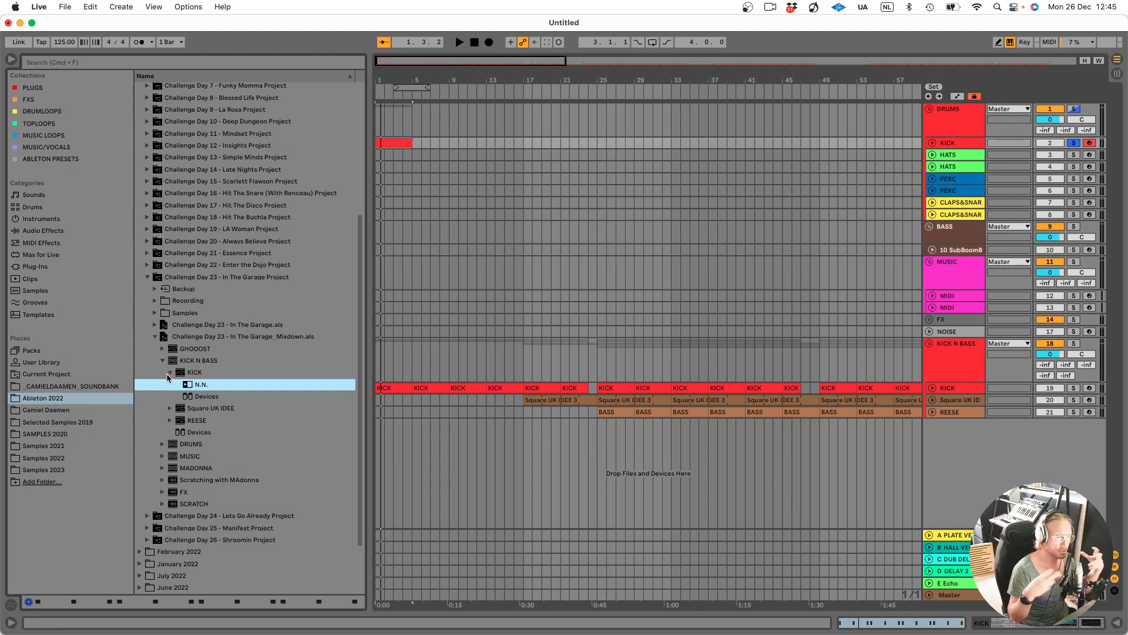
# Step: Collapse the Day 23 project and December 2022 folder, and look through the April, August and June 2022 project folders
pyautogui.click(147, 277)
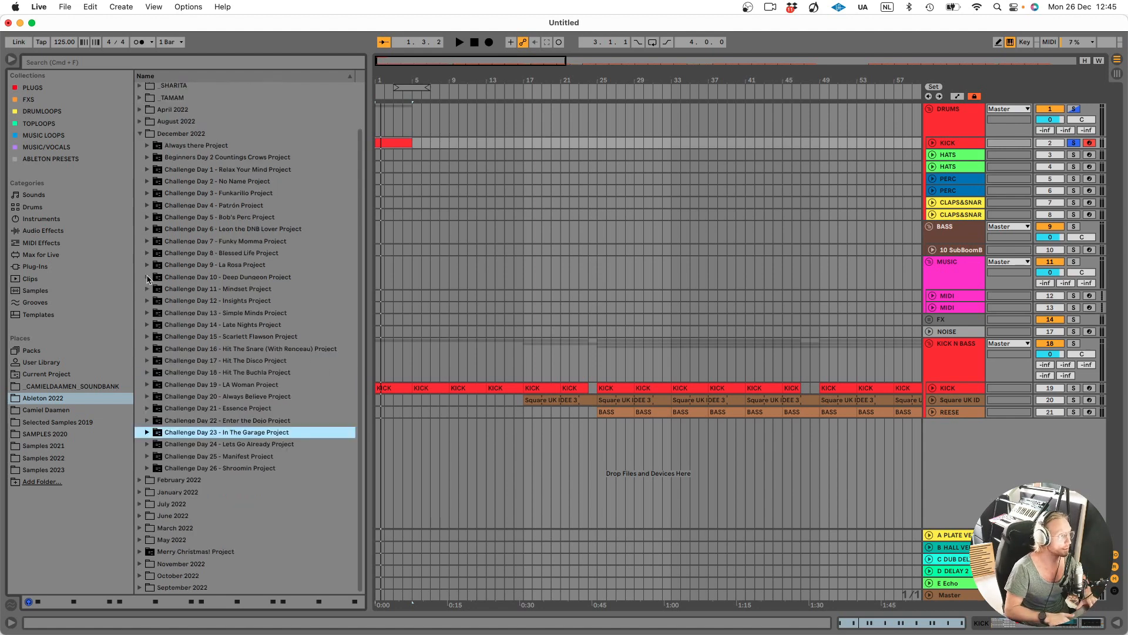
pyautogui.click(141, 135)
pyautogui.click(141, 159)
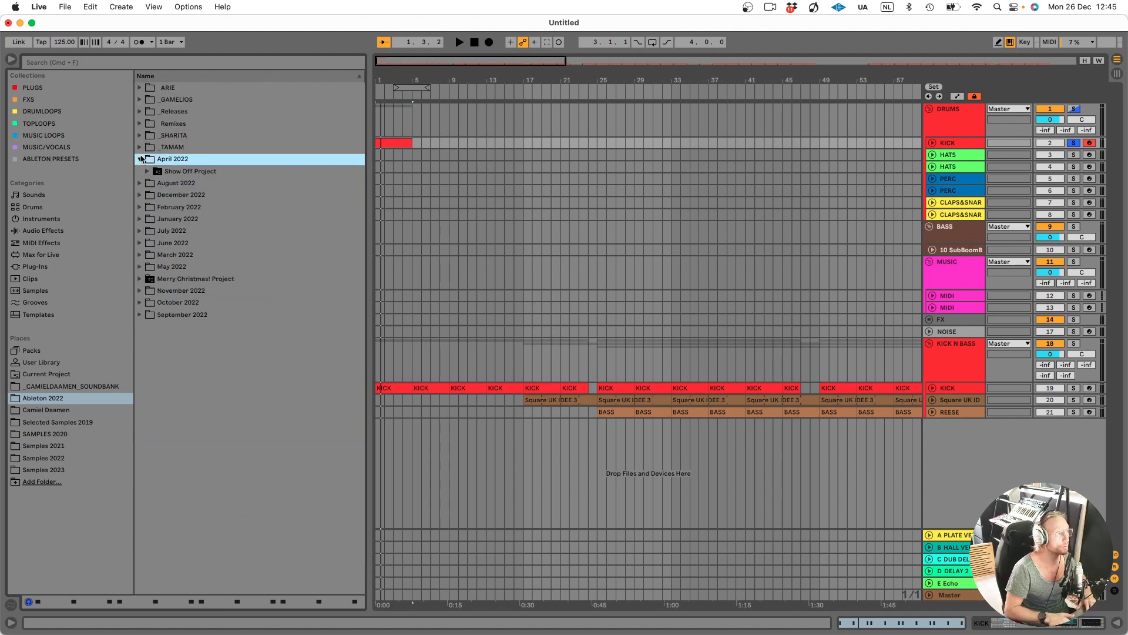
pyautogui.click(141, 159)
pyautogui.click(142, 171)
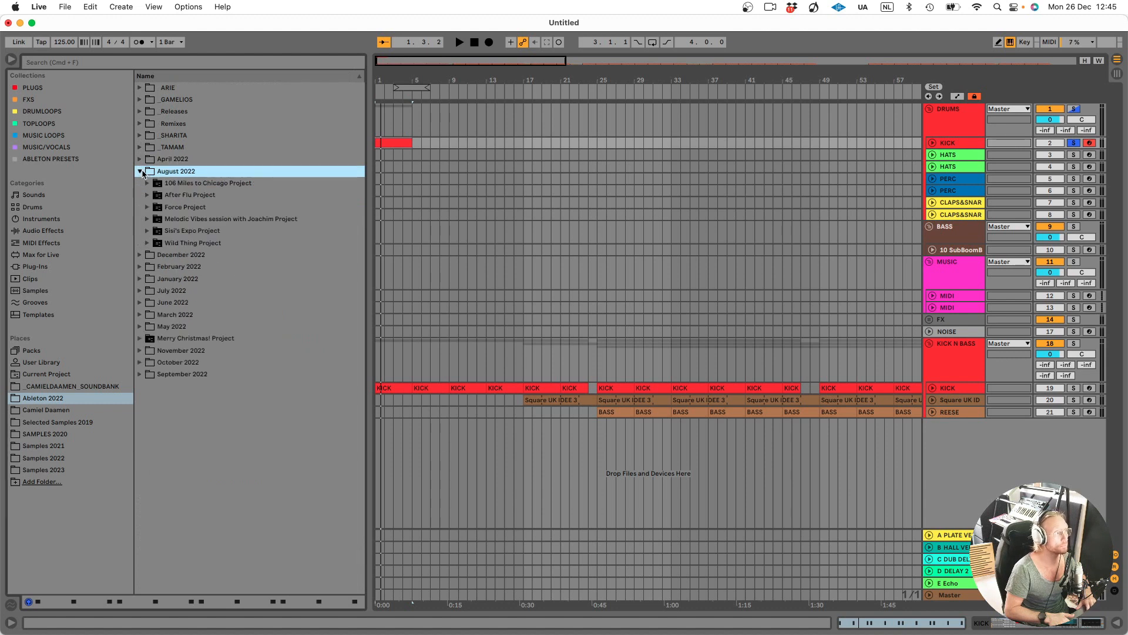
pyautogui.click(142, 171)
pyautogui.click(140, 230)
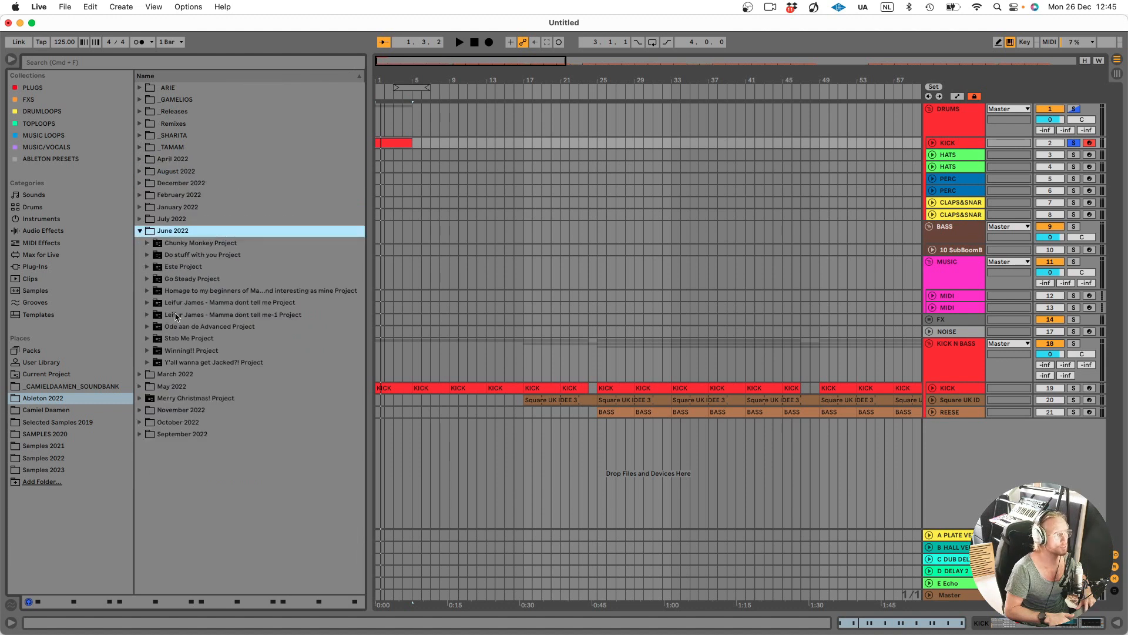
pyautogui.click(140, 231)
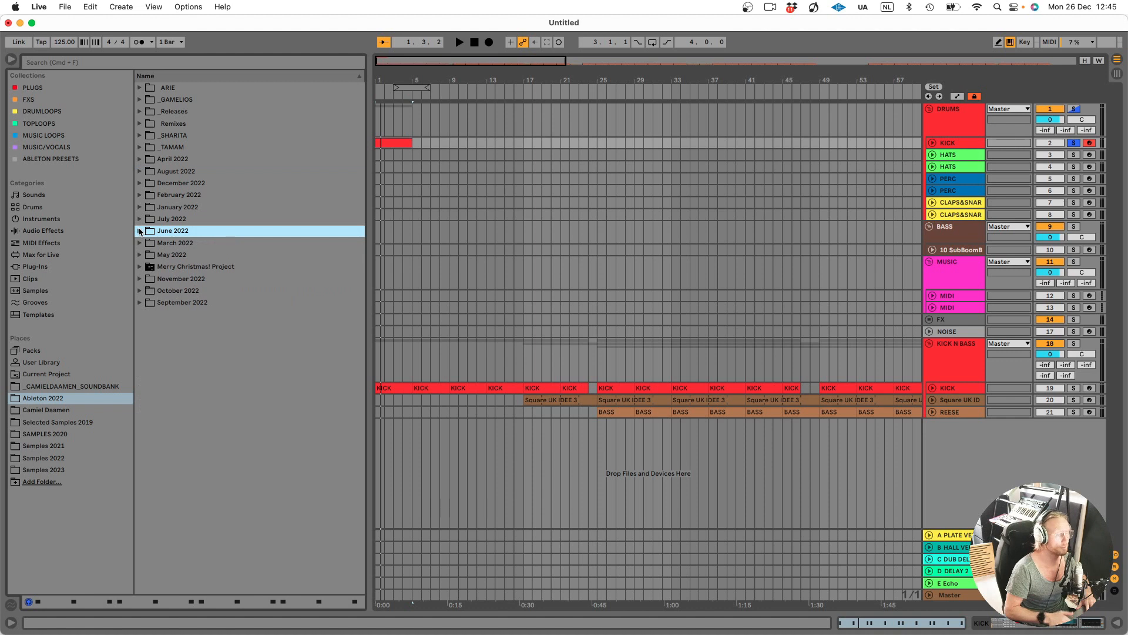